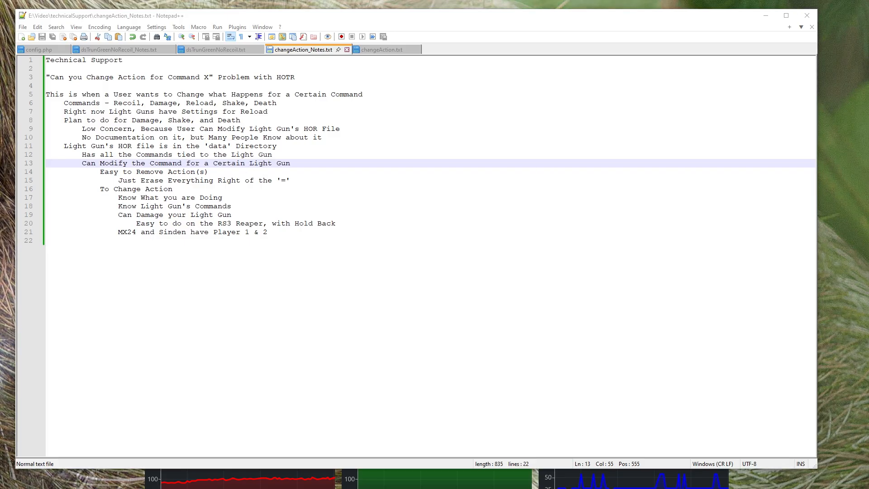
Switch to File Explorer and open the data folder inside HOTR_1p2p1
{"action": "left_click_drag", "start_coordinate": [0, 213], "coordinate": [374, 26]}
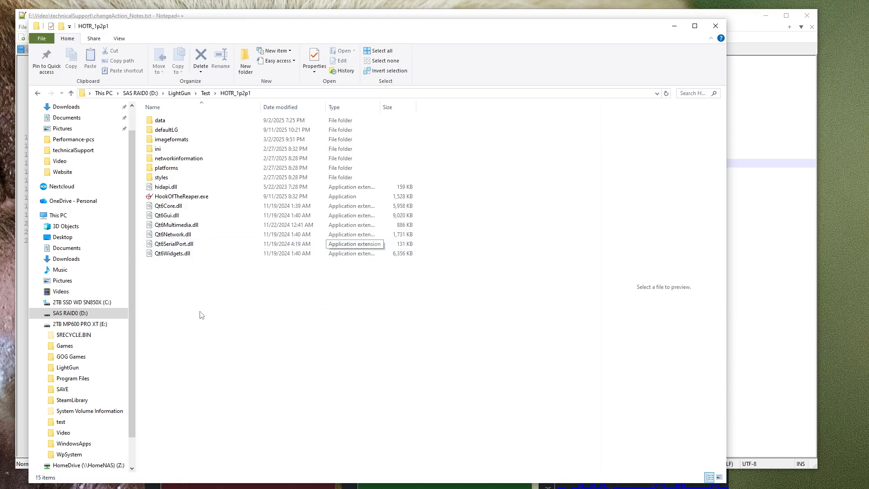
{"action": "double_click", "coordinate": [159, 121]}
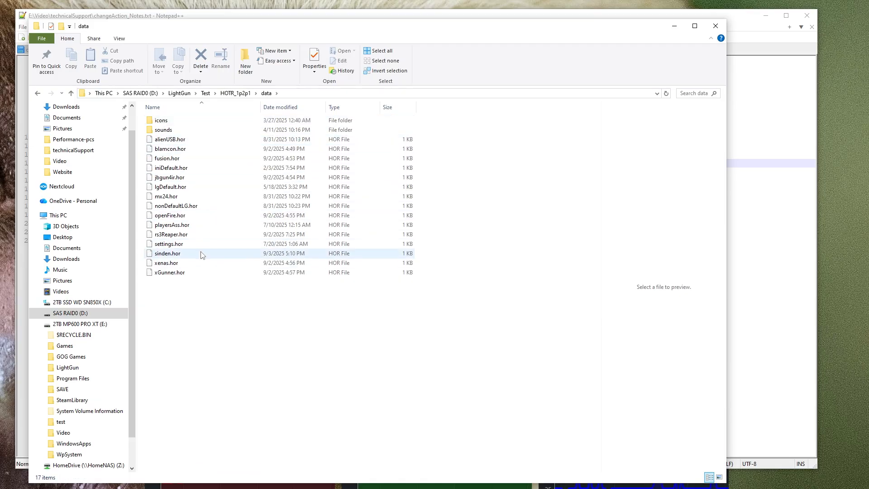
Go through the light guns' HOR files in the data folder, from alienUSB.hor to xGunner.hor
{"action": "left_click", "coordinate": [196, 141]}
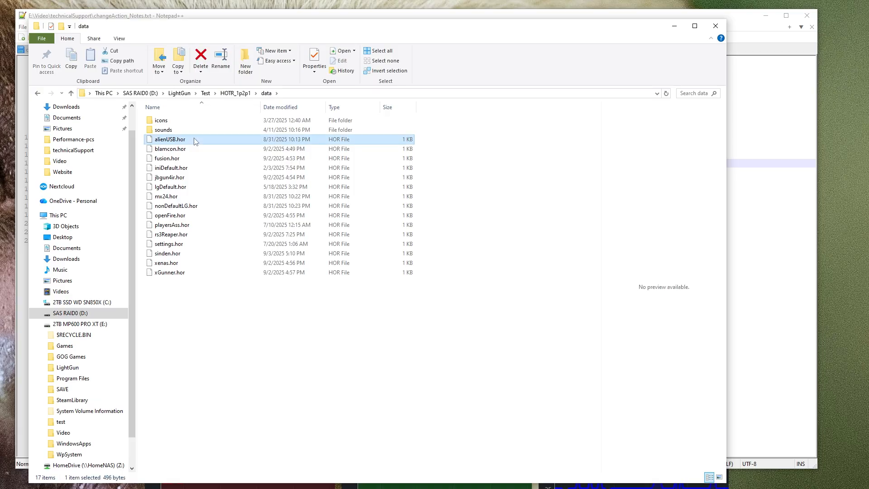
{"action": "left_click", "coordinate": [189, 152]}
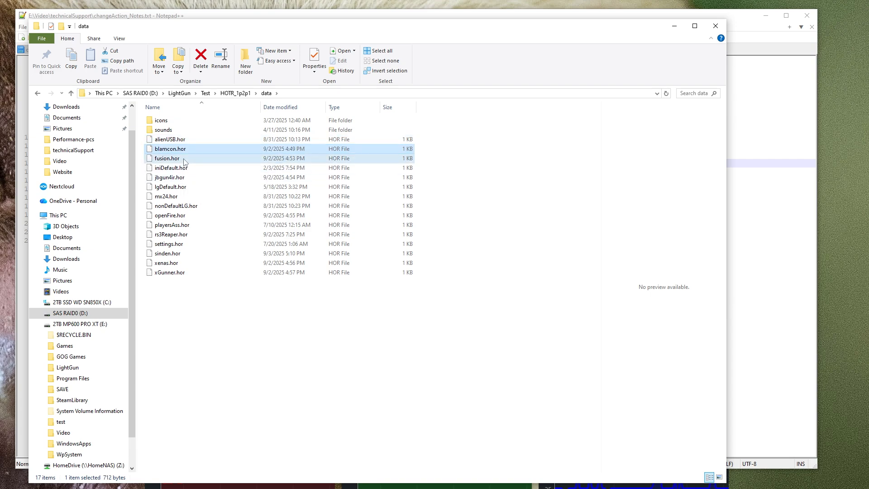
{"action": "left_click", "coordinate": [184, 159]}
{"action": "left_click", "coordinate": [180, 180]}
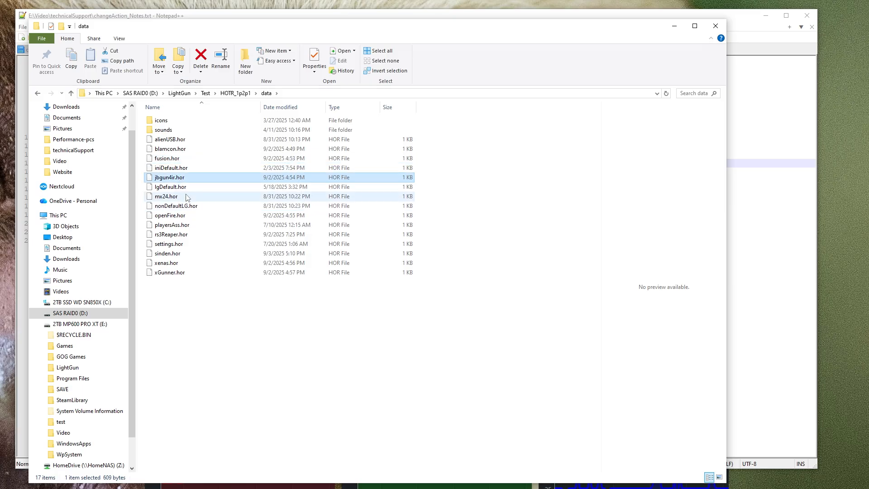
{"action": "left_click", "coordinate": [187, 198]}
{"action": "left_click", "coordinate": [185, 217]}
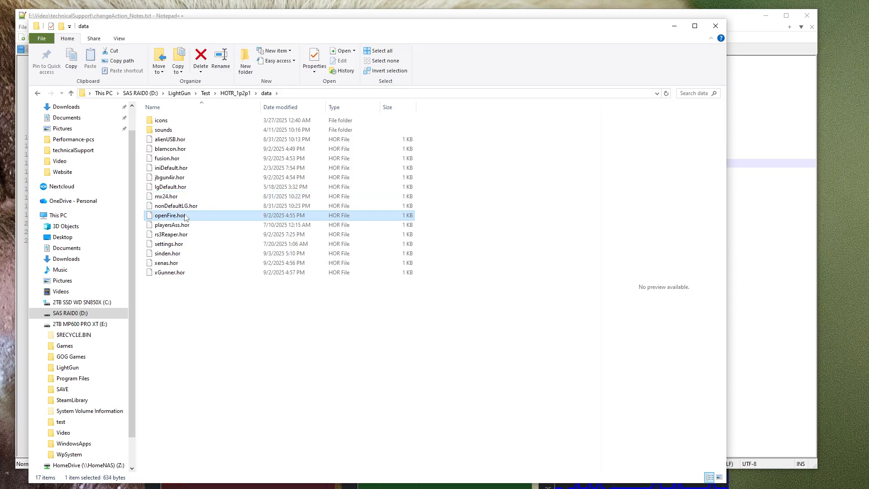
{"action": "left_click", "coordinate": [184, 237]}
{"action": "left_click", "coordinate": [181, 254]}
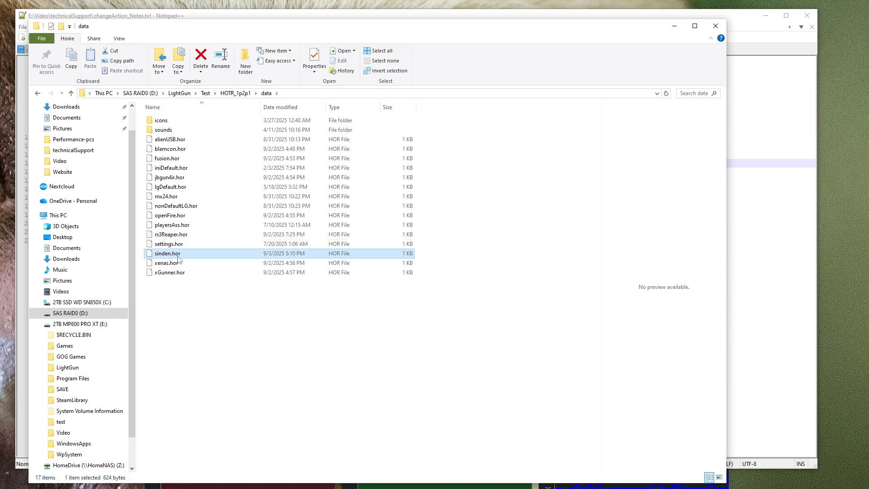
{"action": "left_click", "coordinate": [177, 264]}
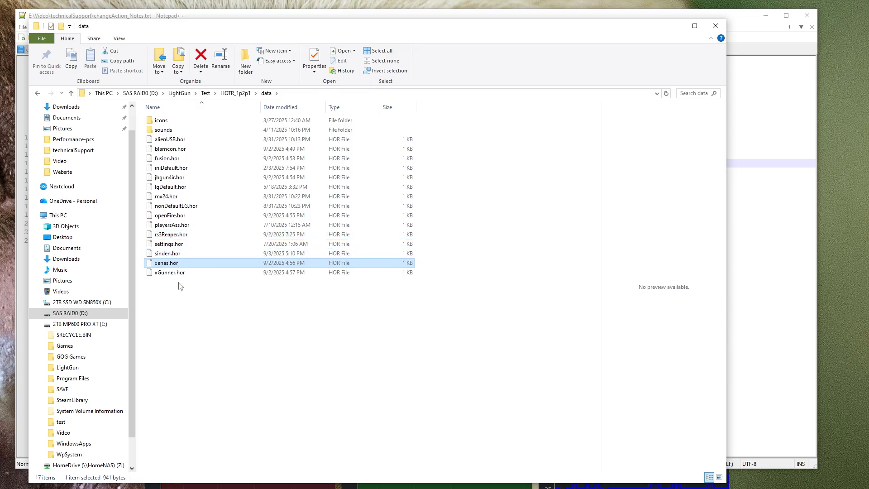
{"action": "left_click", "coordinate": [177, 274]}
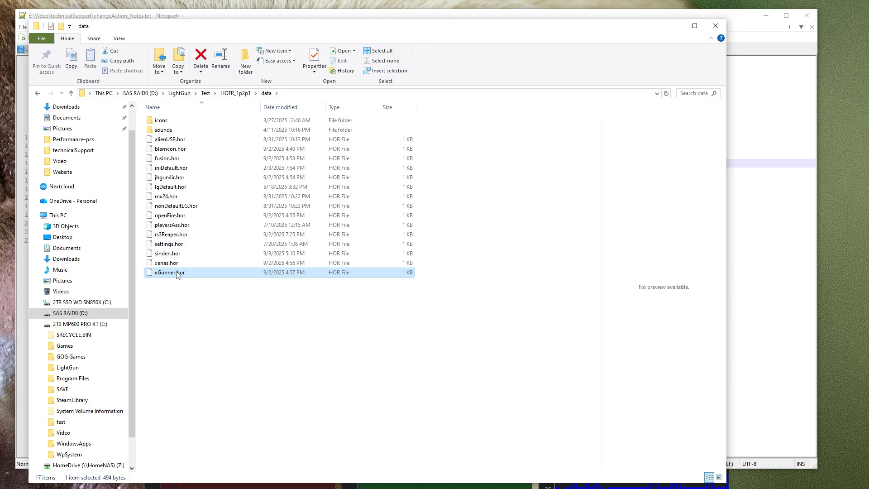
{"action": "left_click_drag", "start_coordinate": [272, 26], "coordinate": [0, 59]}
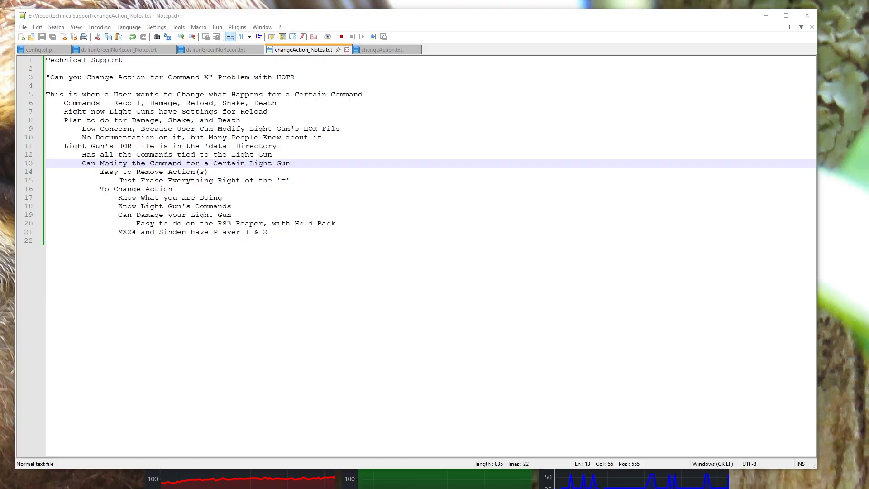
Bring back the data folder window and open rs3Reaper.hor for editing in Notepad++
{"action": "left_click_drag", "start_coordinate": [0, 161], "coordinate": [404, 24]}
{"action": "left_click", "coordinate": [182, 229]}
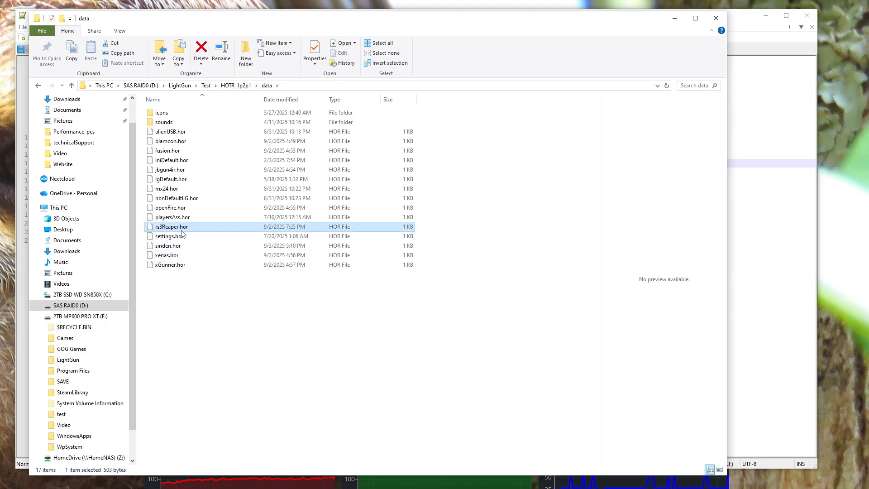
{"action": "right_click", "coordinate": [182, 233]}
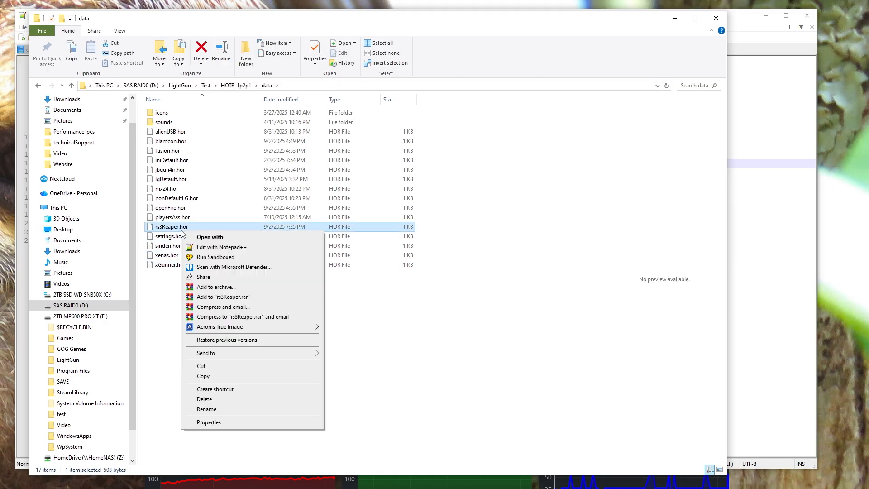
{"action": "left_click", "coordinate": [199, 250]}
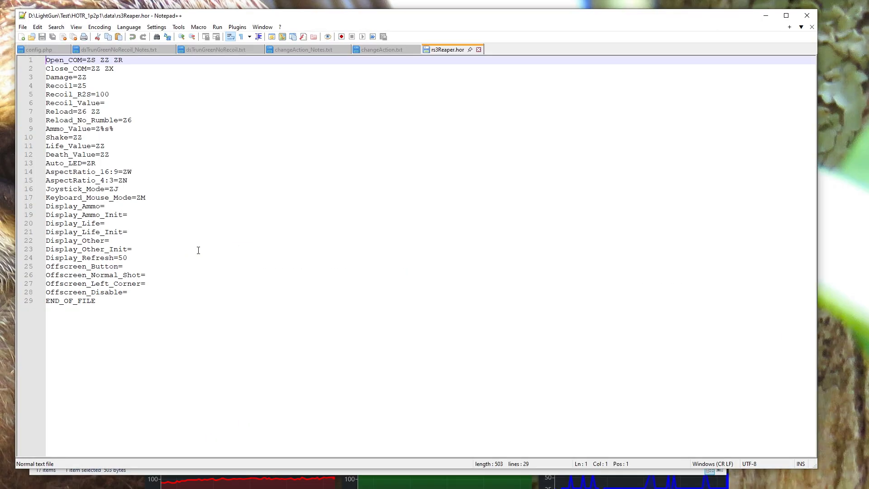
Examine the Recoil, Reload, Shake, Life_Value and Death_Value command lines in rs3Reaper.hor
{"action": "double_click", "coordinate": [69, 83]}
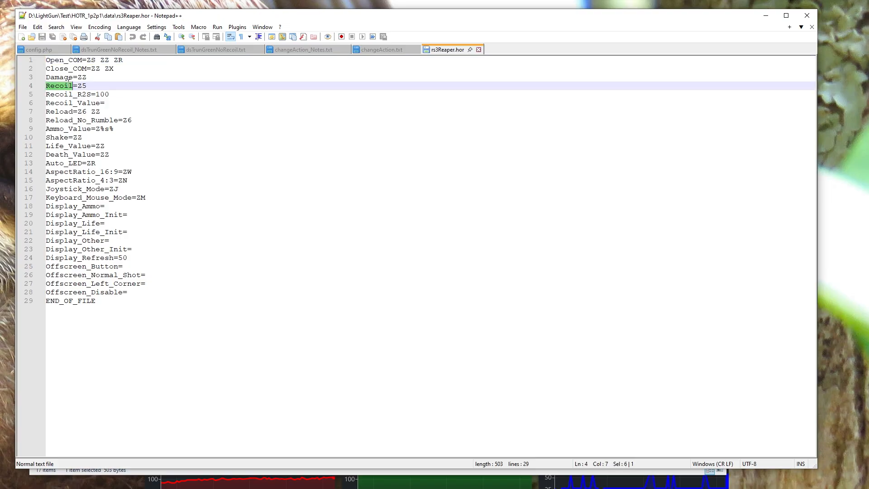
{"action": "double_click", "coordinate": [60, 103]}
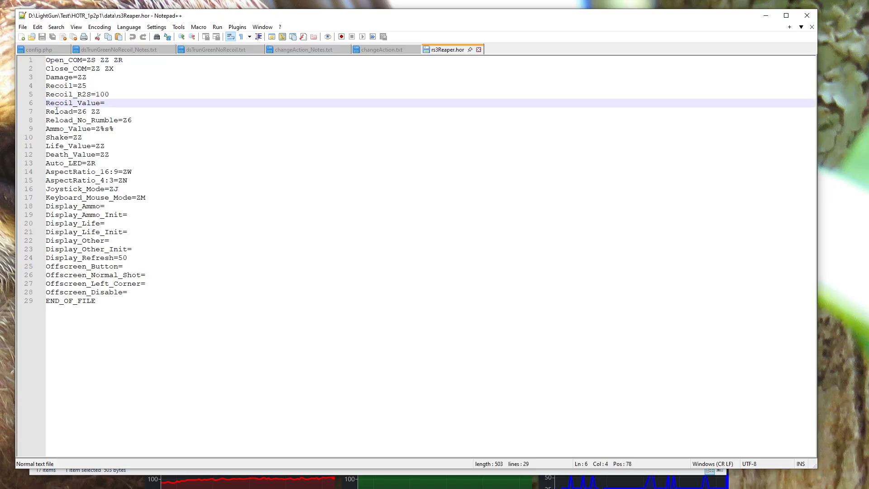
{"action": "double_click", "coordinate": [57, 111]}
{"action": "double_click", "coordinate": [58, 120]}
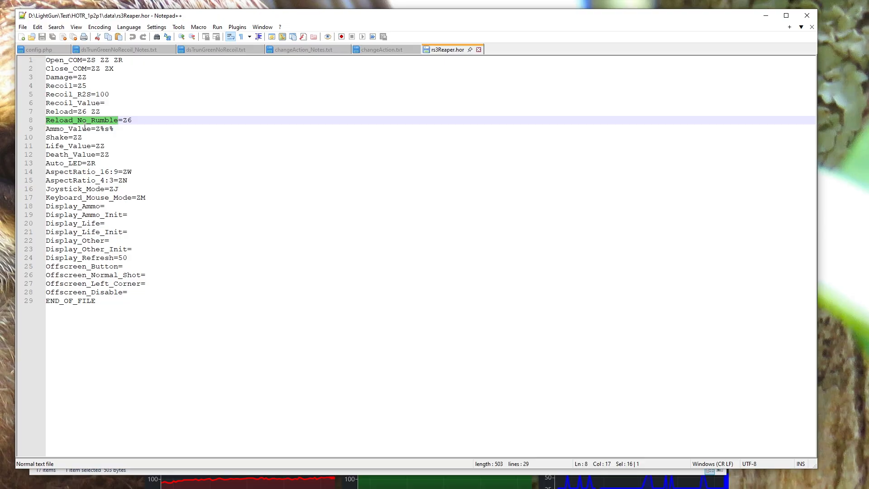
{"action": "double_click", "coordinate": [60, 138]}
{"action": "double_click", "coordinate": [60, 154]}
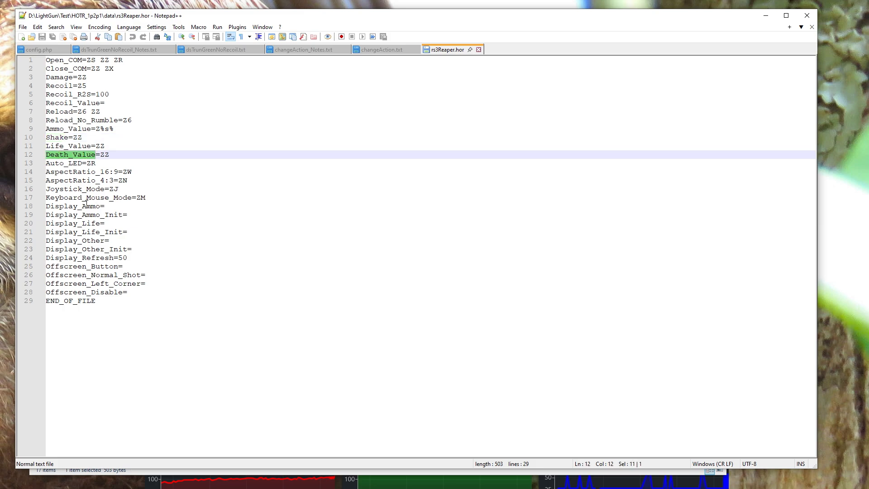
{"action": "left_click", "coordinate": [67, 147]}
Erase everything after the equals sign of the Shake command, restore the value to ZZ and save the file
{"action": "left_click", "coordinate": [75, 137]}
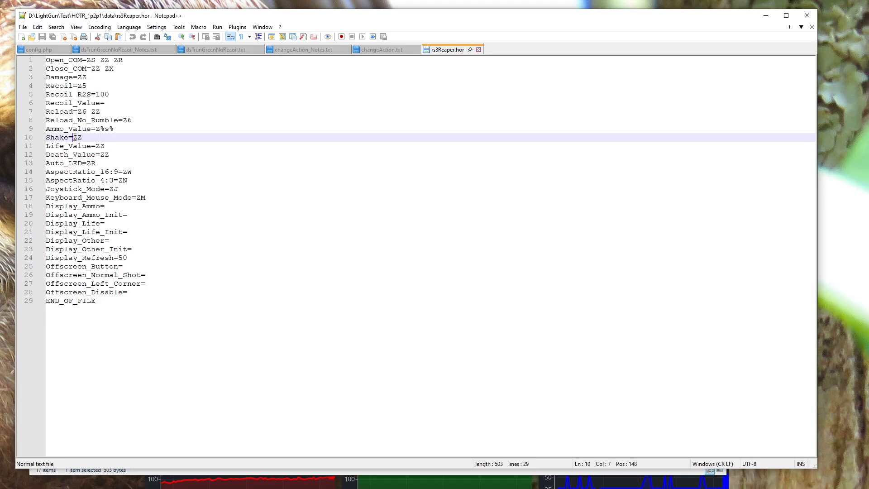
{"action": "left_click_drag", "start_coordinate": [75, 137], "coordinate": [84, 137]}
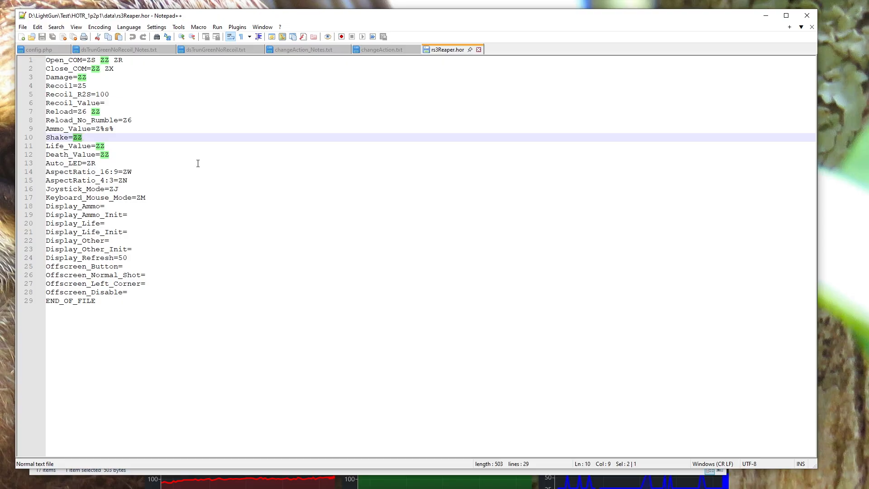
{"action": "key", "text": "BackSpace"}
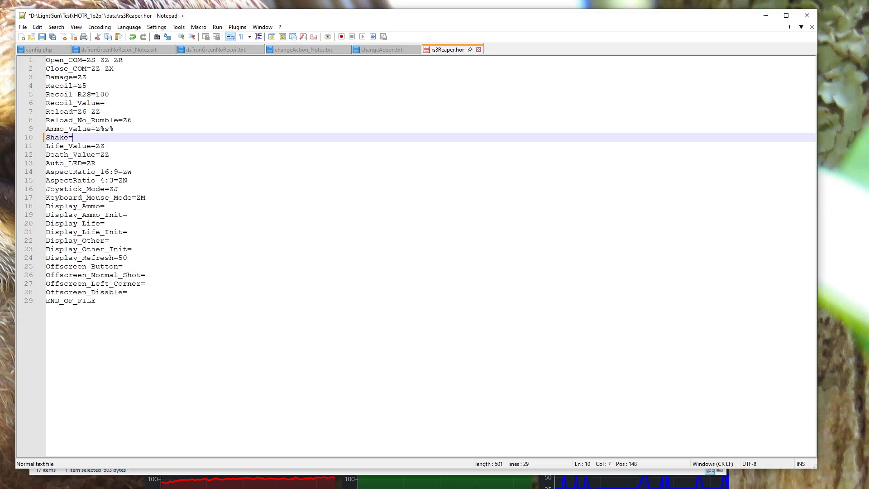
{"action": "type", "text": "ZZ"}
{"action": "key", "text": "ctrl+s"}
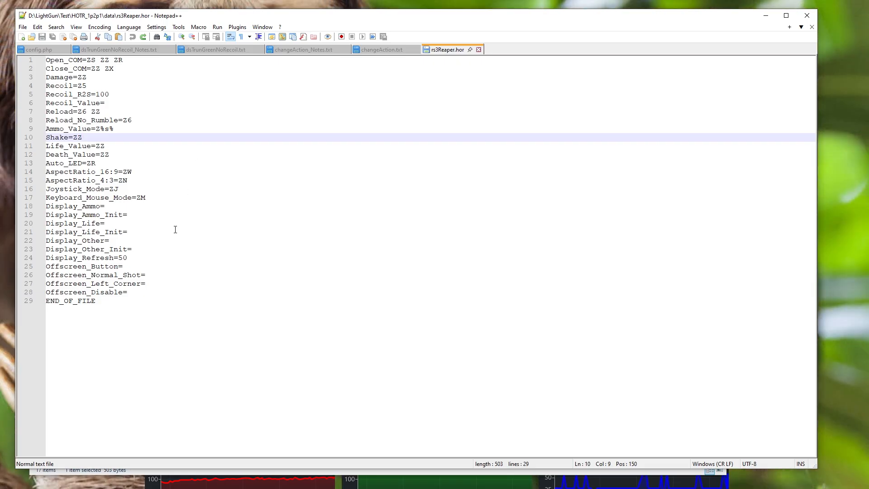
Change the Shake command's value on line 10 to Z0
{"action": "double_click", "coordinate": [94, 154]}
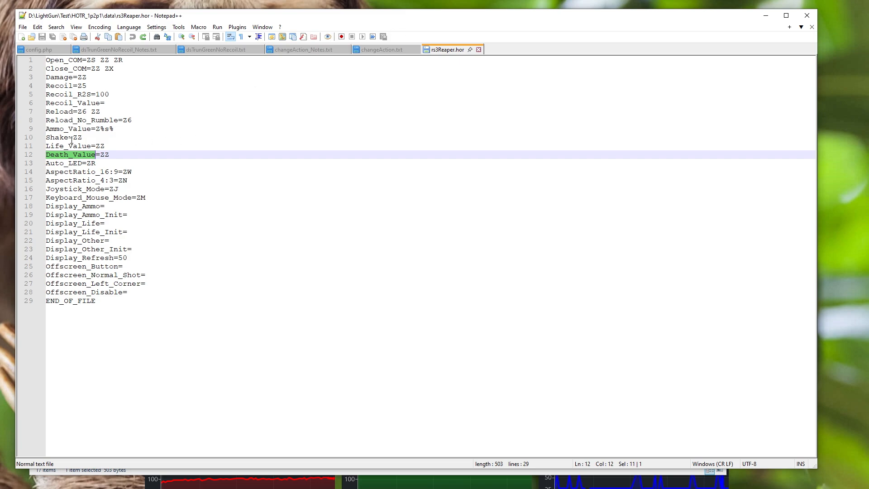
{"action": "left_click", "coordinate": [210, 139]}
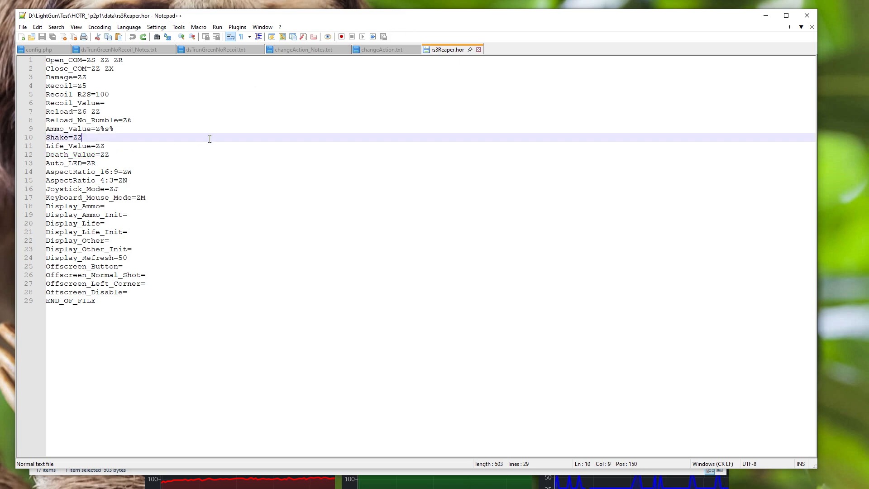
{"action": "key", "text": "BackSpace"}
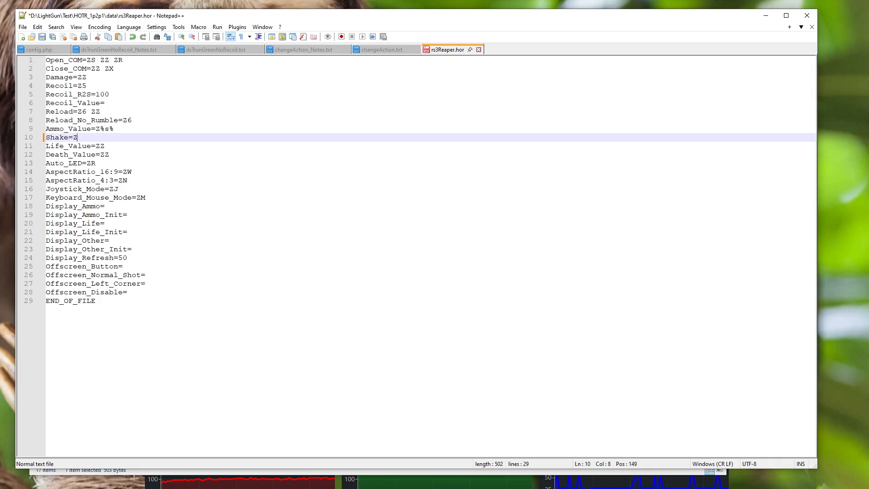
{"action": "type", "text": "0"}
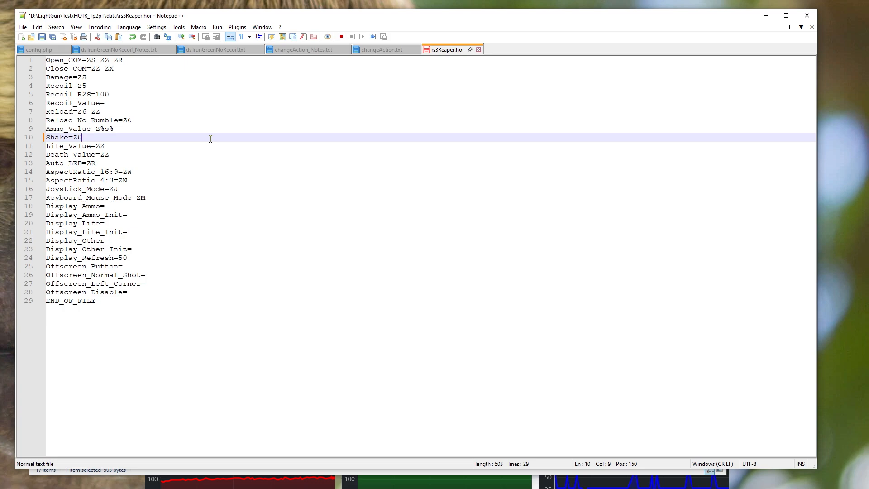
Restore the Shake command's value to ZZ and save rs3Reaper.hor
{"action": "key", "text": "BackSpace"}
{"action": "key", "text": "BackSpace"}
{"action": "type", "text": "ZZ"}
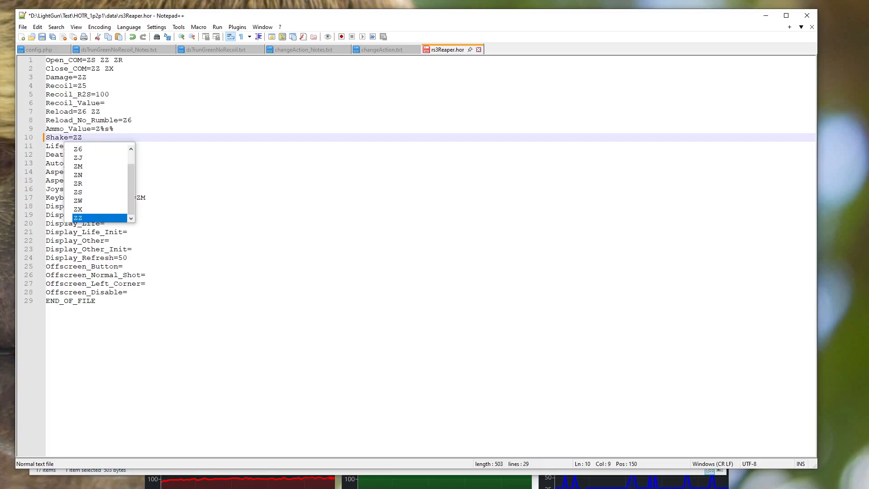
{"action": "key", "text": "BackSpace"}
{"action": "key", "text": "BackSpace"}
{"action": "type", "text": "Z0"}
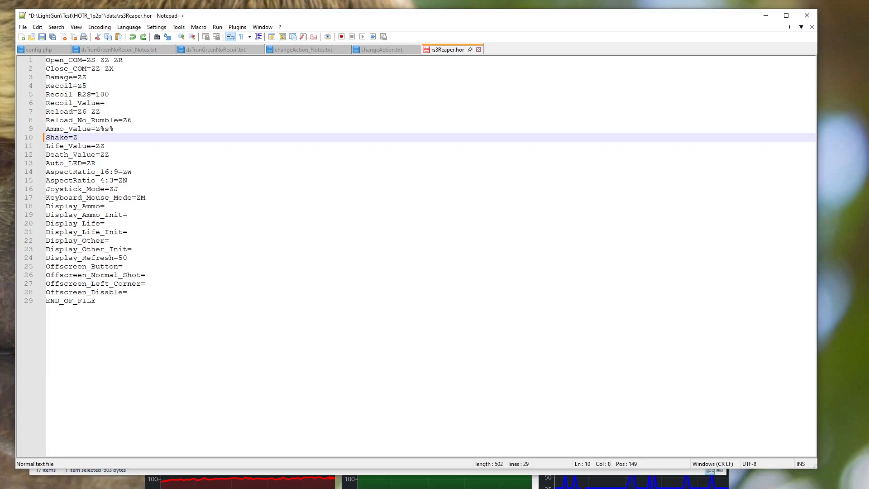
{"action": "type", "text": "Z"}
{"action": "key", "text": "ctrl+s"}
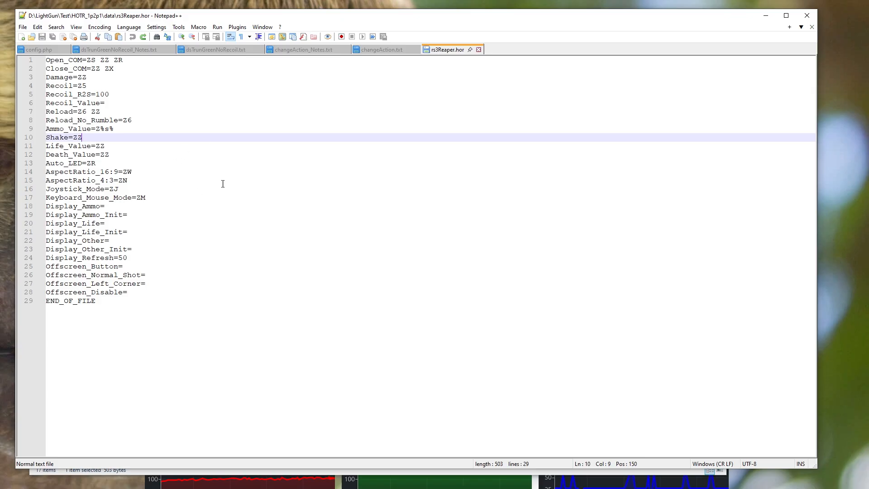
Reposition the Notepad++ window and review the changeAction_Notes.txt notes on changing command actions
{"action": "left_click_drag", "start_coordinate": [443, 16], "coordinate": [0, 181]}
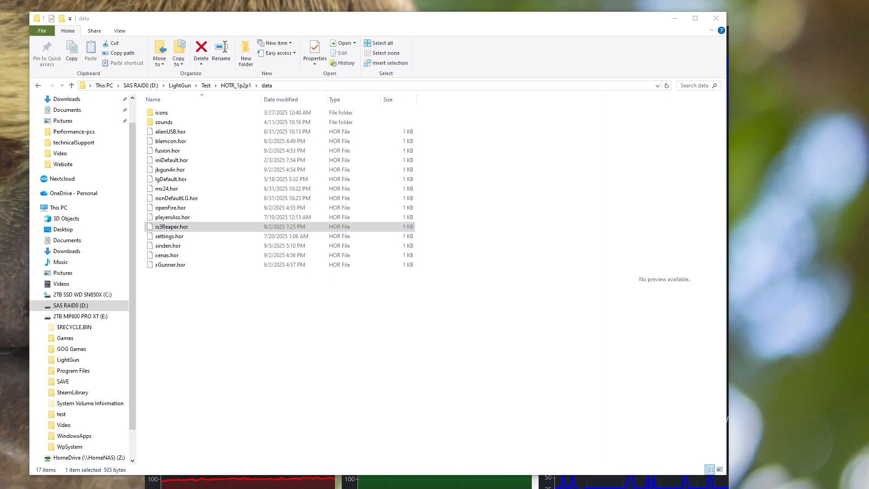
{"action": "left_click_drag", "start_coordinate": [0, 113], "coordinate": [475, 20]}
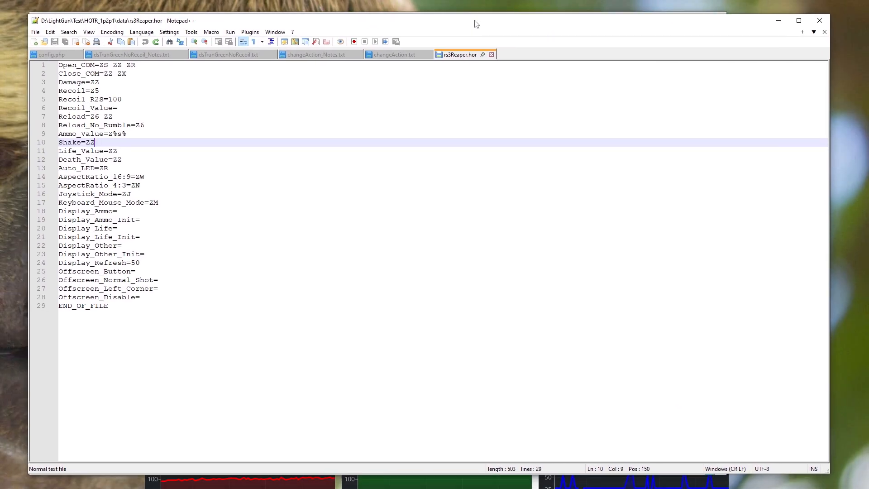
{"action": "left_click", "coordinate": [311, 56]}
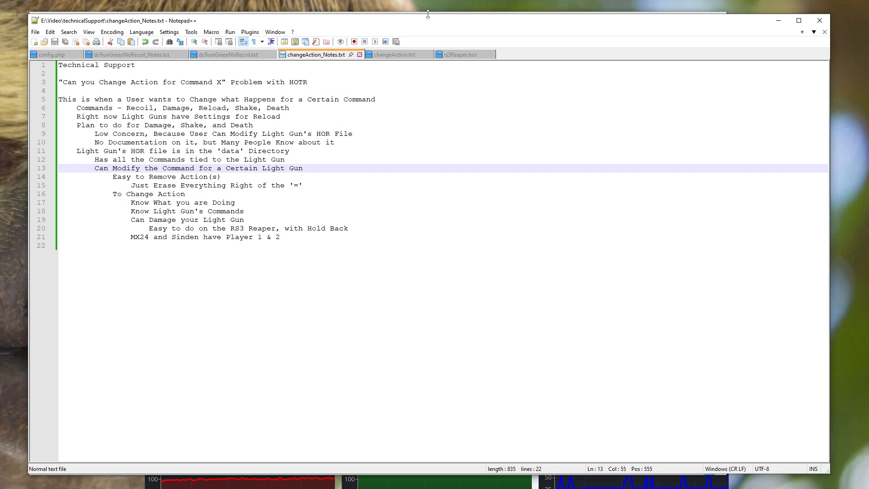
{"action": "left_click_drag", "start_coordinate": [428, 24], "coordinate": [423, 29]}
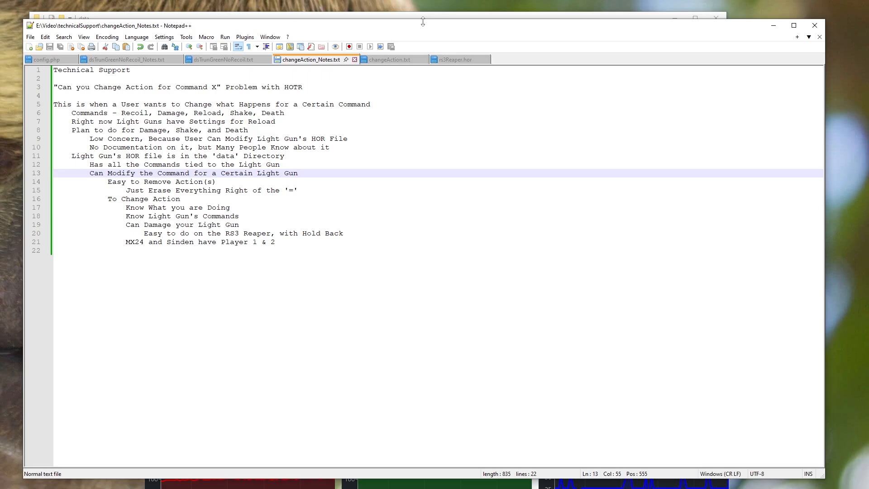
Return to the data folder and open mx24.hor for editing in Notepad++
{"action": "left_click", "coordinate": [423, 16]}
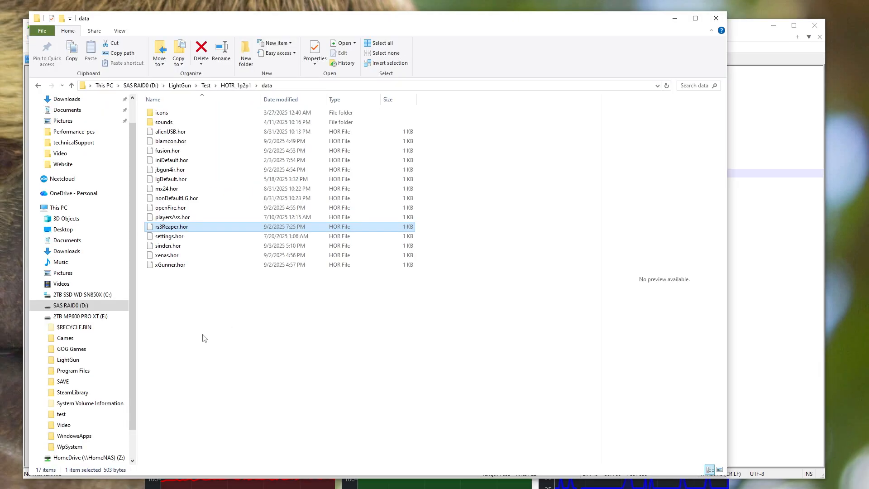
{"action": "right_click", "coordinate": [165, 192]}
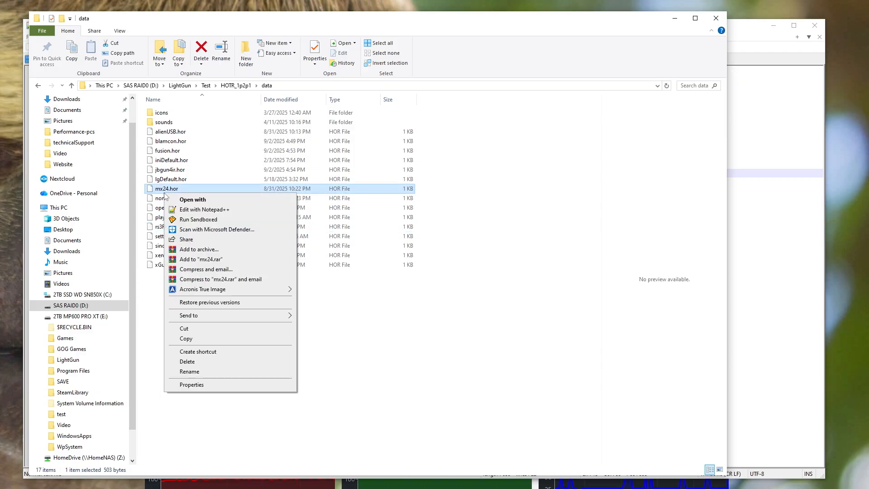
{"action": "left_click", "coordinate": [215, 210]}
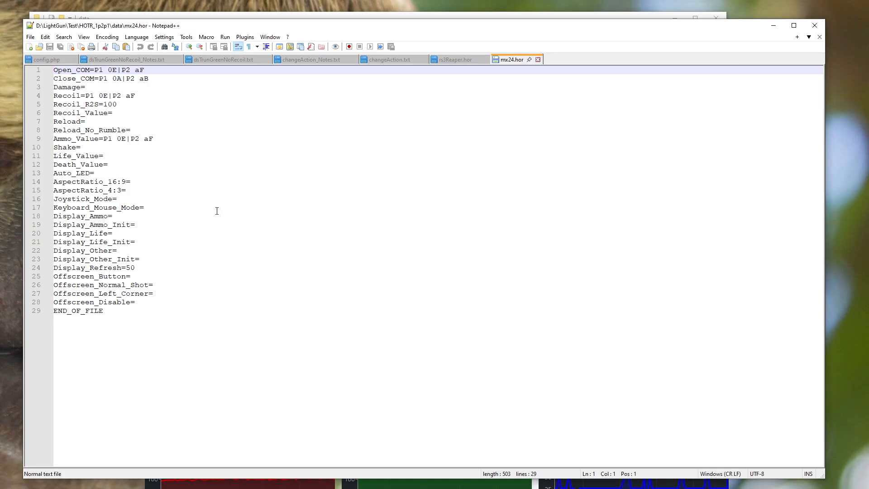
Examine the P1 and P2 command values of Open_COM and Ammo_Value in mx24.hor
{"action": "left_click_drag", "start_coordinate": [133, 71], "coordinate": [147, 70]}
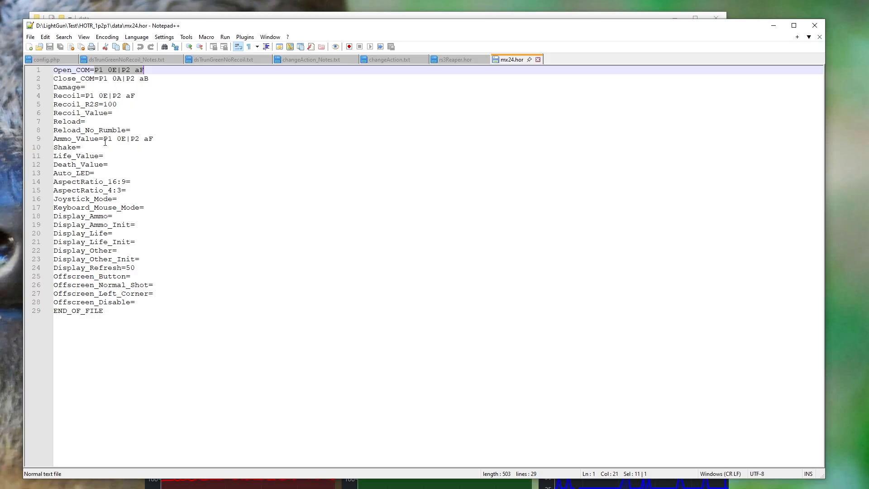
{"action": "left_click_drag", "start_coordinate": [103, 139], "coordinate": [157, 137]}
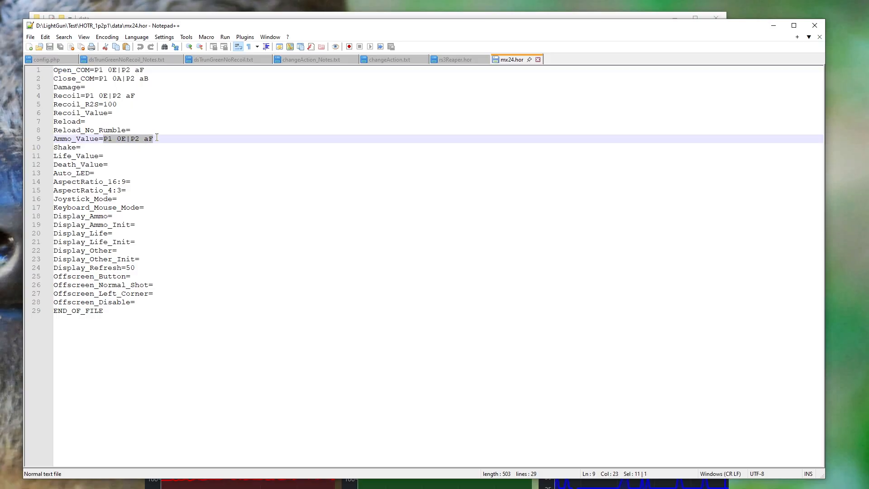
{"action": "left_click", "coordinate": [127, 139]}
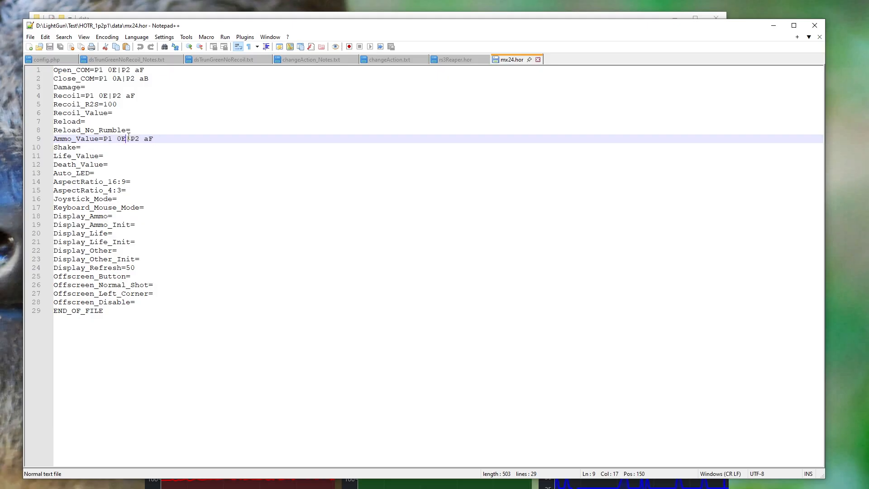
{"action": "left_click", "coordinate": [164, 141]}
Return to the data folder and open sinden.hor for editing in Notepad++
{"action": "left_click", "coordinate": [404, 16]}
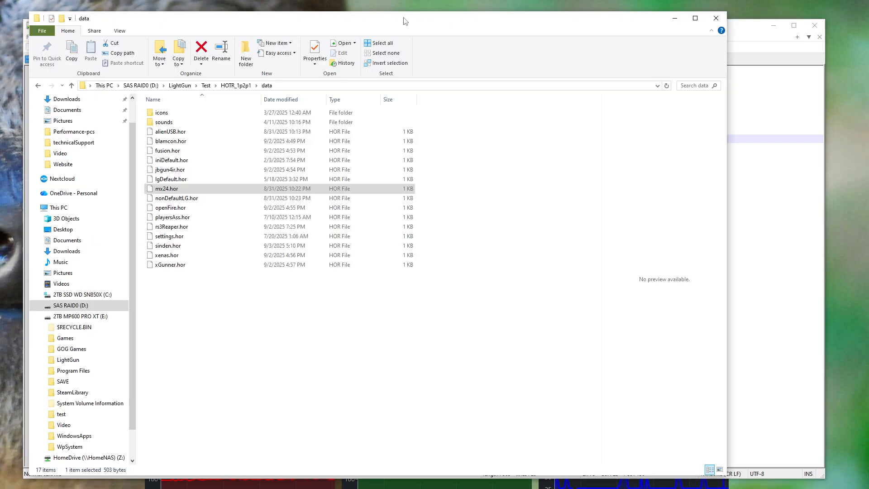
{"action": "left_click", "coordinate": [168, 248]}
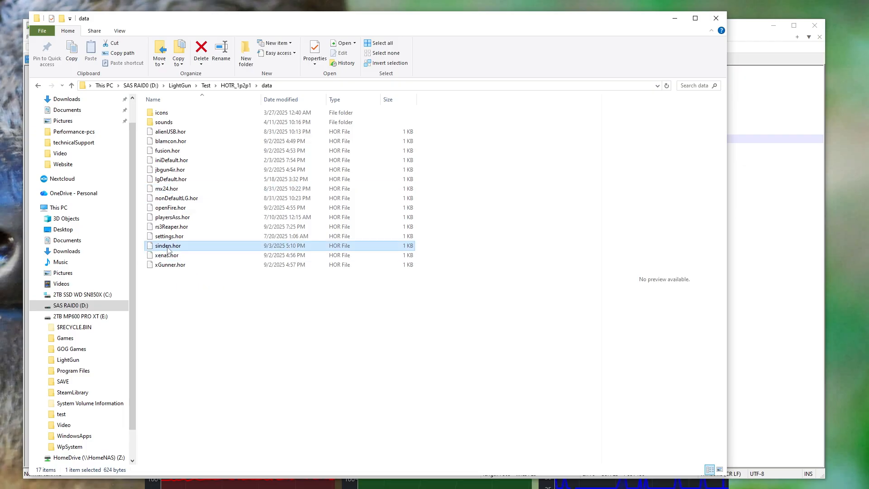
{"action": "right_click", "coordinate": [168, 249]}
{"action": "left_click", "coordinate": [207, 261]}
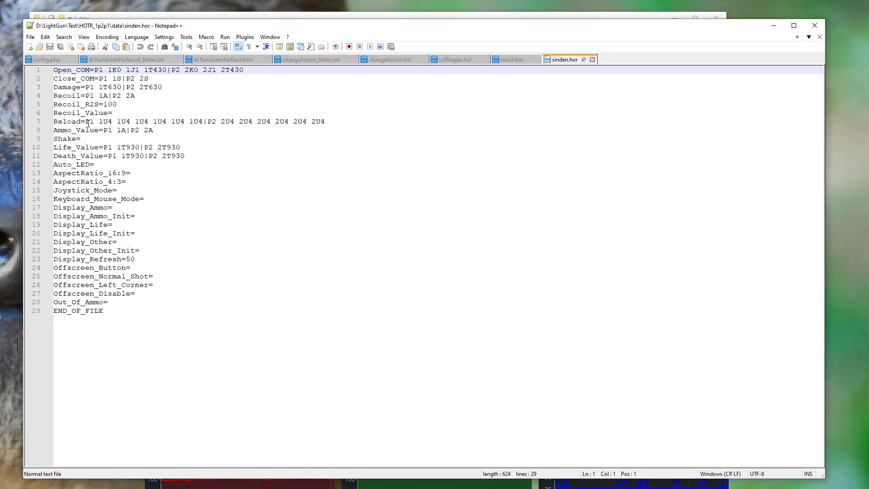
Examine the Reload command on line 7 of sinden.hor, including its P1 and P2 markers and each player's command sequence
{"action": "left_click_drag", "start_coordinate": [86, 122], "coordinate": [325, 121]}
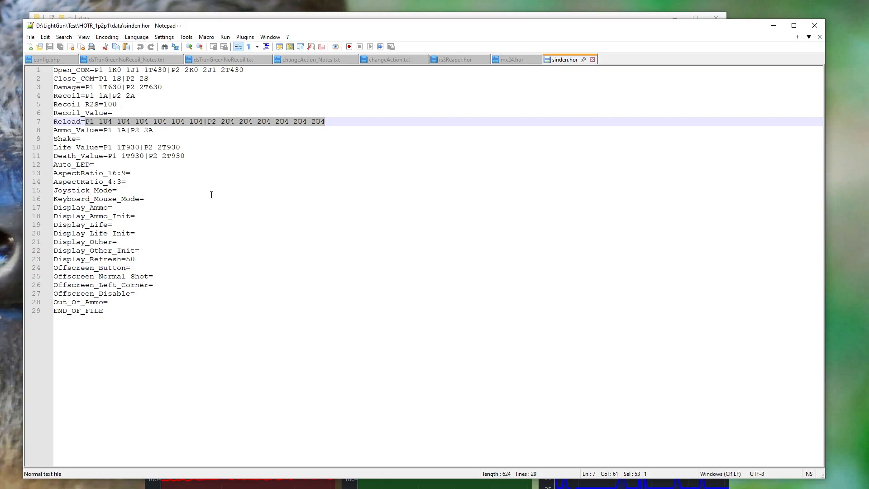
{"action": "left_click", "coordinate": [115, 131]}
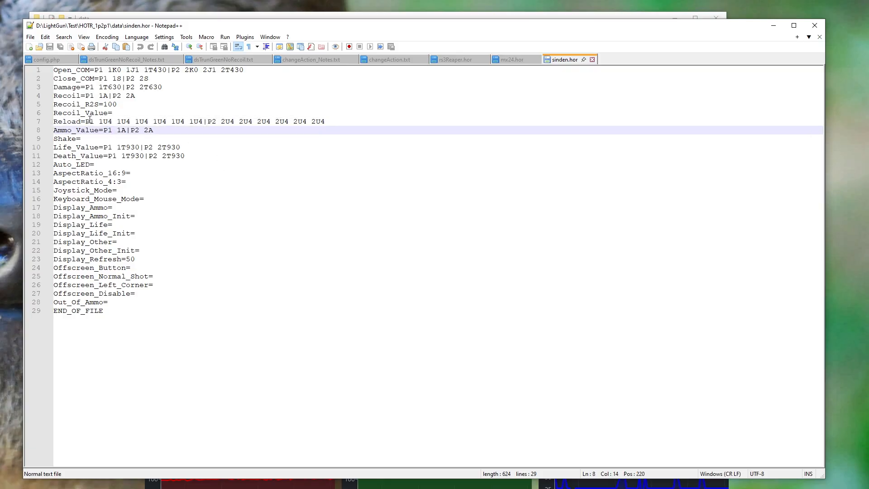
{"action": "double_click", "coordinate": [90, 122]}
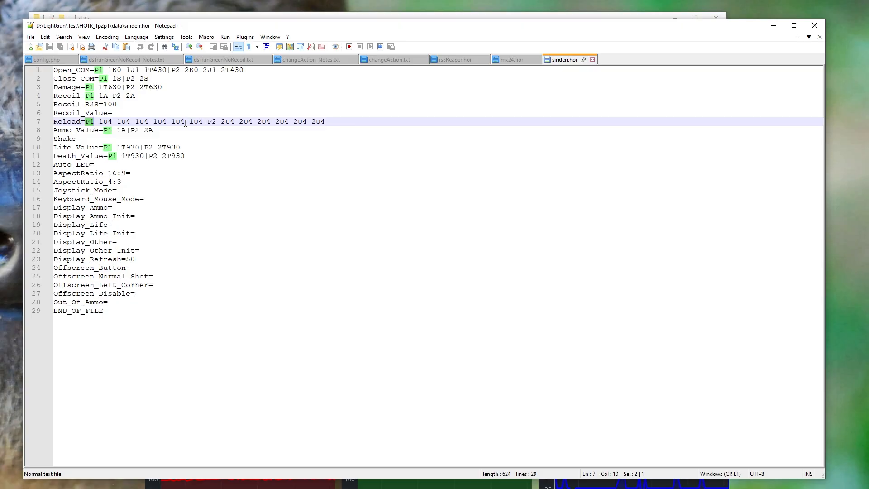
{"action": "left_click", "coordinate": [208, 122]}
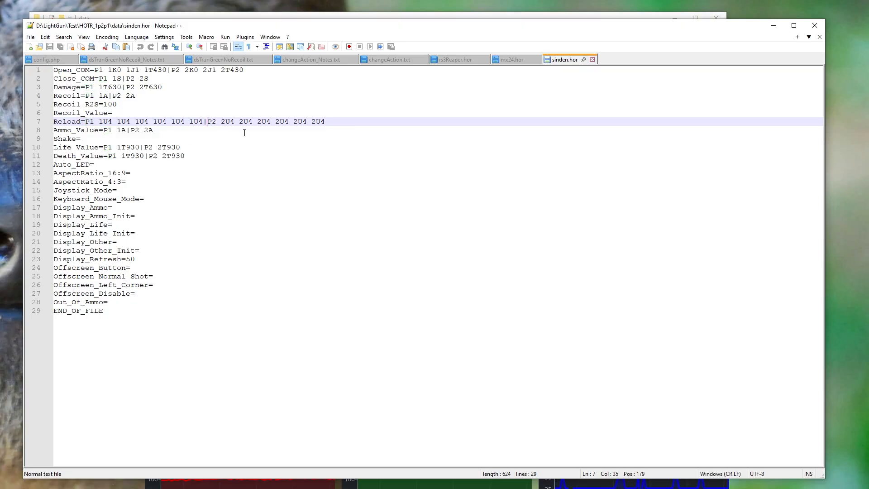
{"action": "double_click", "coordinate": [208, 122]}
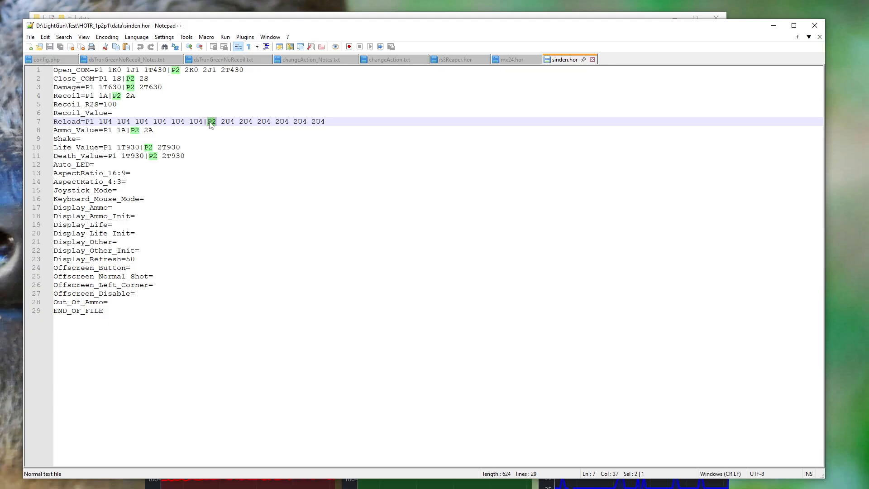
{"action": "left_click_drag", "start_coordinate": [235, 124], "coordinate": [326, 121]}
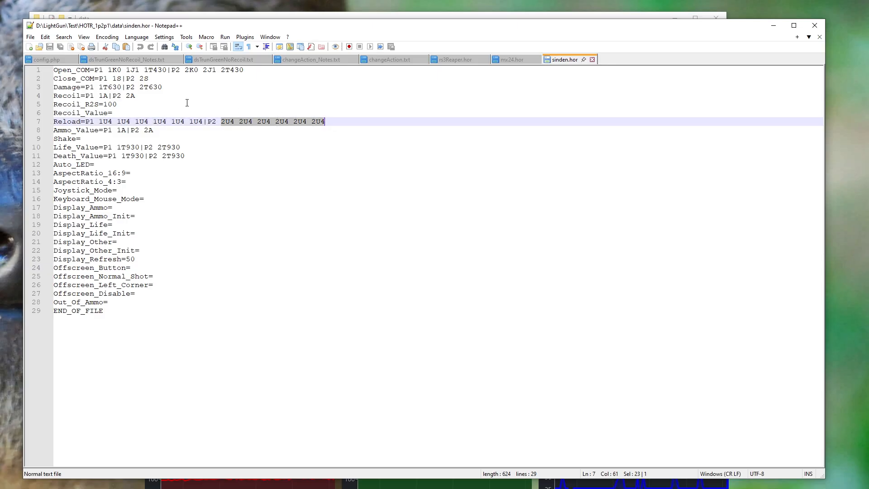
{"action": "left_click_drag", "start_coordinate": [99, 122], "coordinate": [202, 119]}
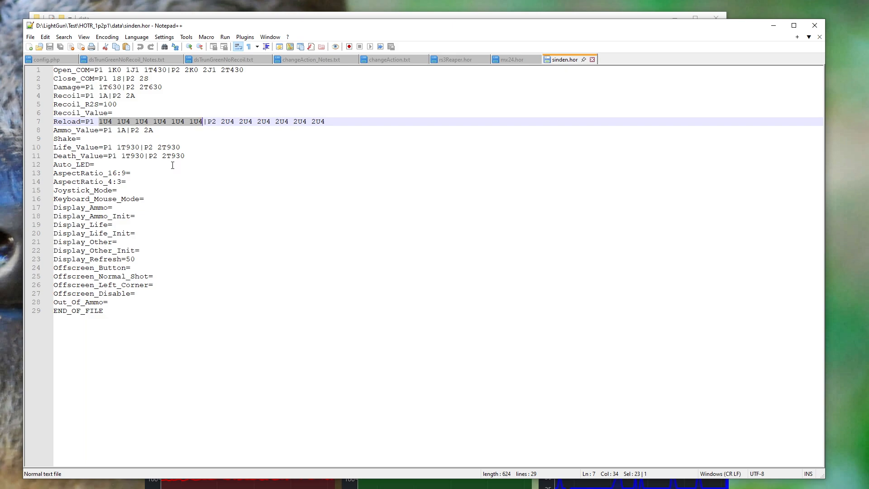
Compare the command layouts of rs3Reaper.hor, mx24.hor and sinden.hor, and move the Notepad++ window away from the data folder
{"action": "left_click", "coordinate": [511, 59]}
{"action": "left_click", "coordinate": [568, 60]}
{"action": "left_click", "coordinate": [455, 60]}
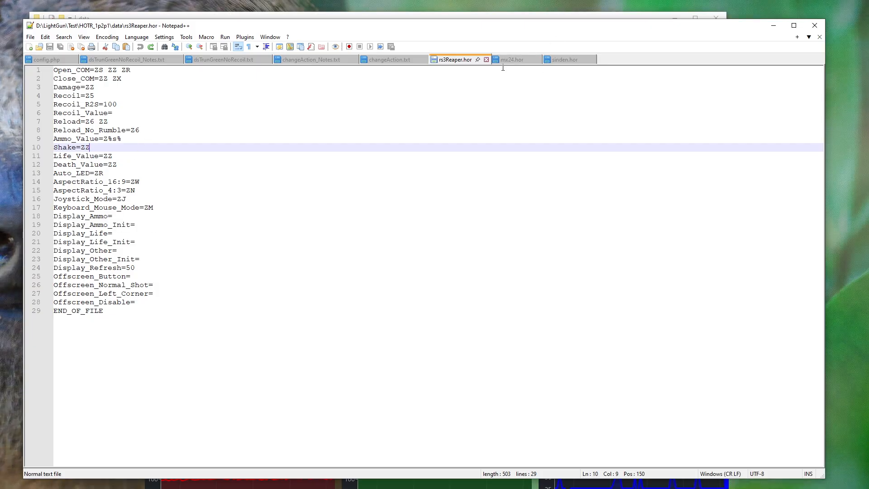
{"action": "left_click", "coordinate": [516, 61]}
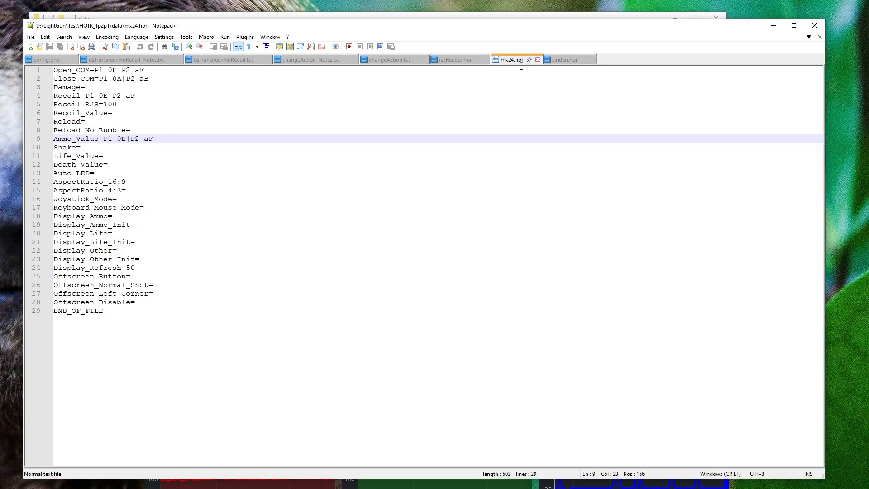
{"action": "left_click", "coordinate": [563, 61]}
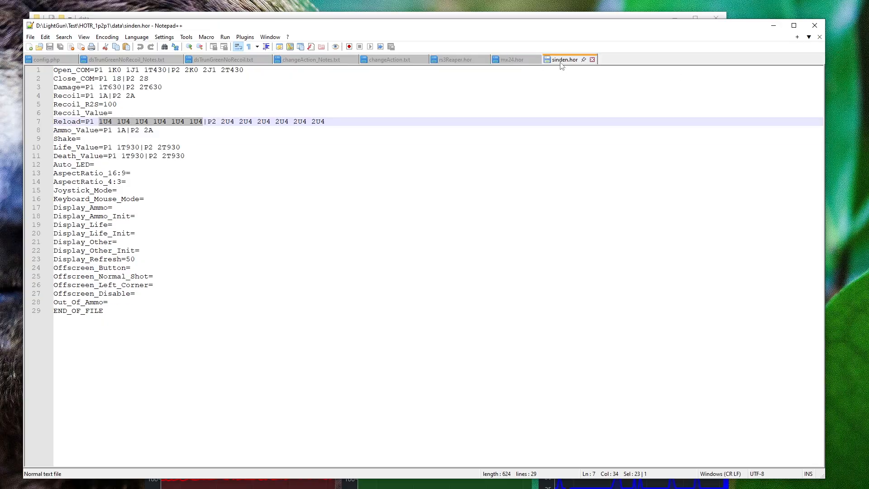
{"action": "left_click_drag", "start_coordinate": [560, 27], "coordinate": [0, 148]}
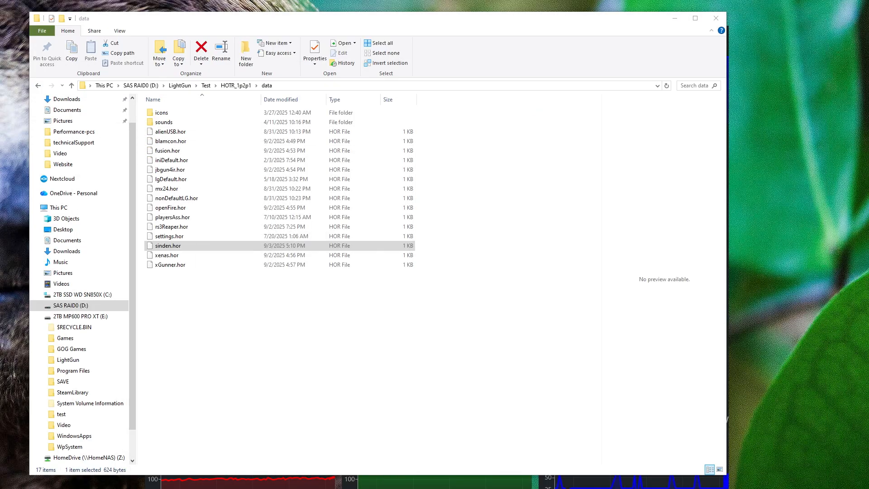